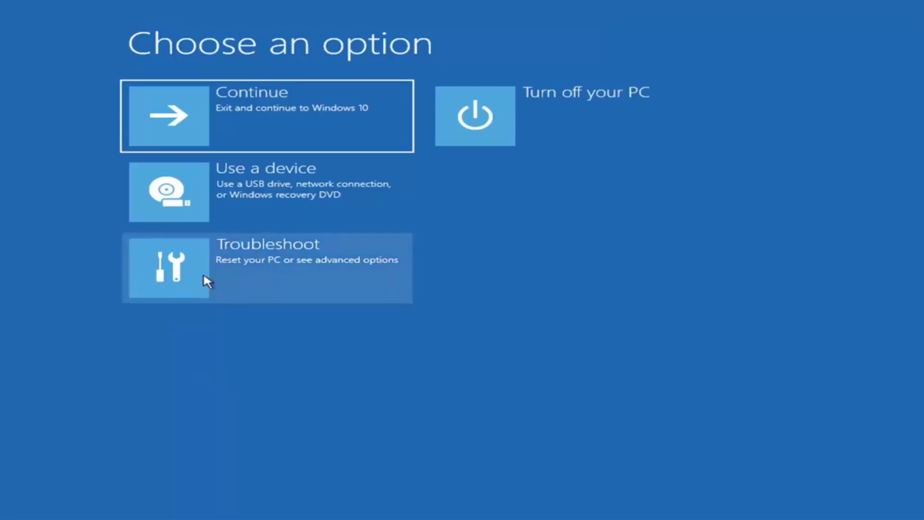
# Step: Run Startup Repair from the advanced troubleshooting options
pyautogui.click(356, 267)
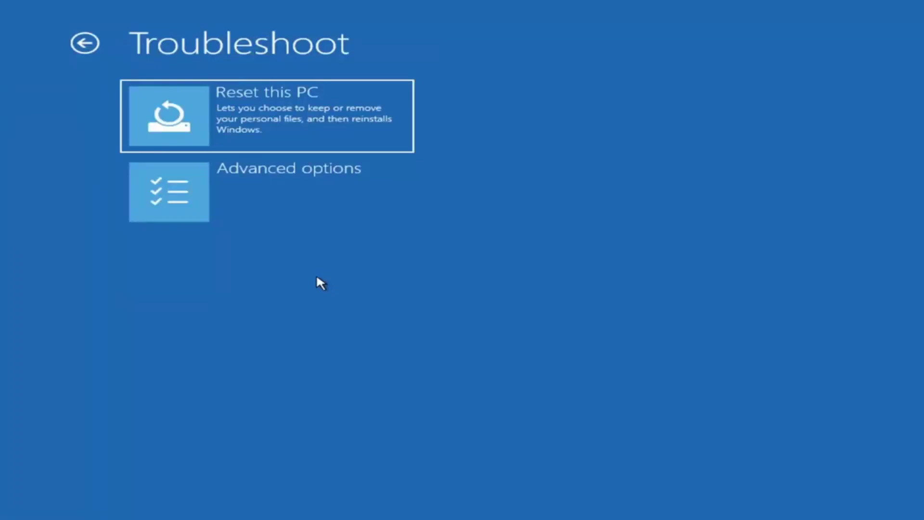
pyautogui.click(282, 198)
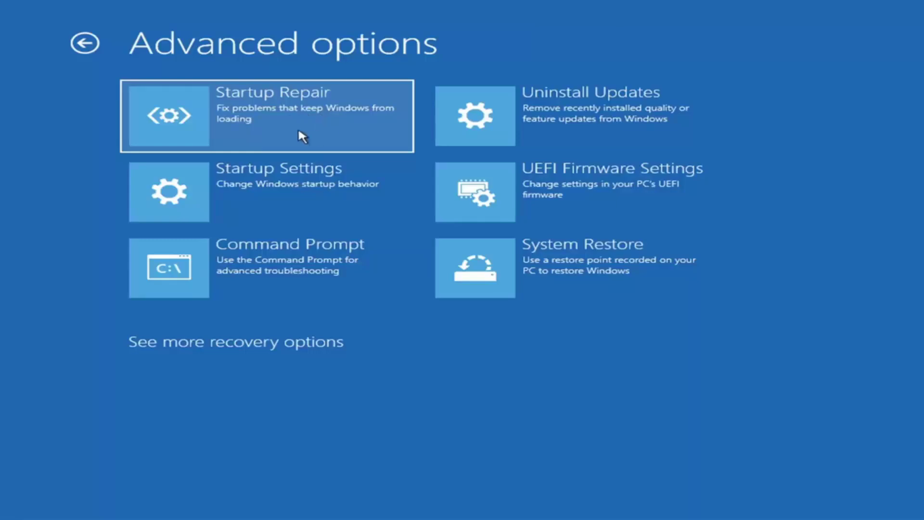
pyautogui.click(239, 127)
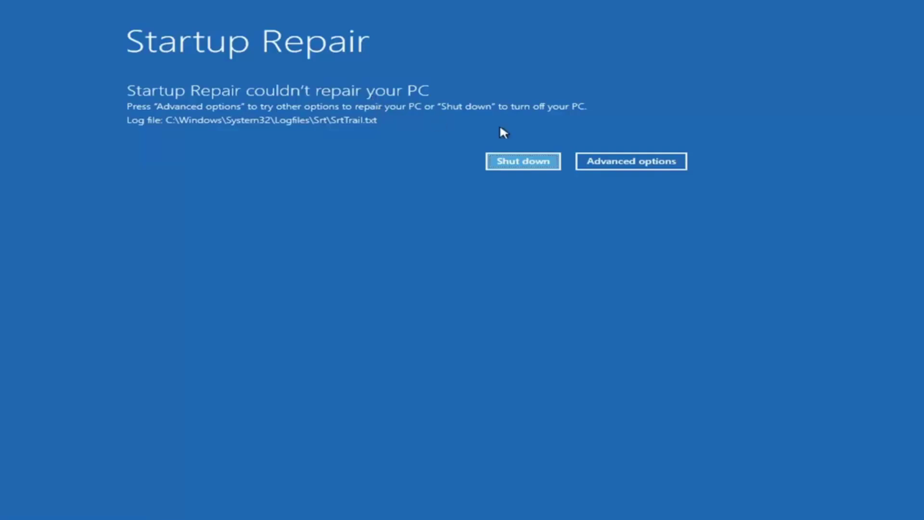
# Step: Return to the advanced troubleshooting options and review the Startup Settings and Uninstall Updates pages
pyautogui.click(644, 163)
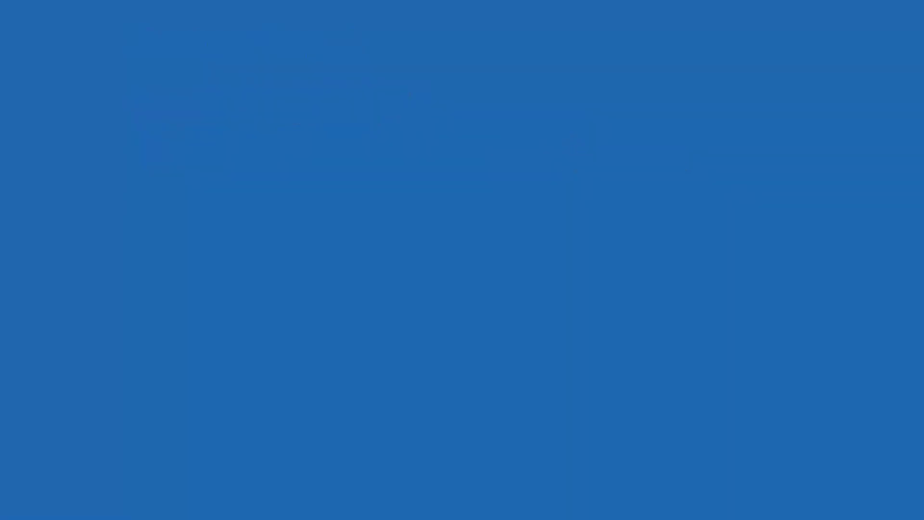
pyautogui.click(231, 271)
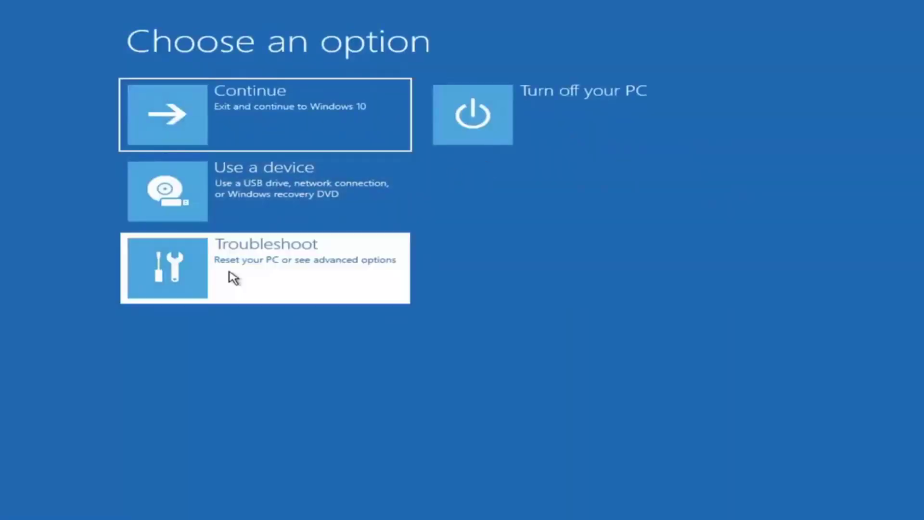
pyautogui.click(239, 197)
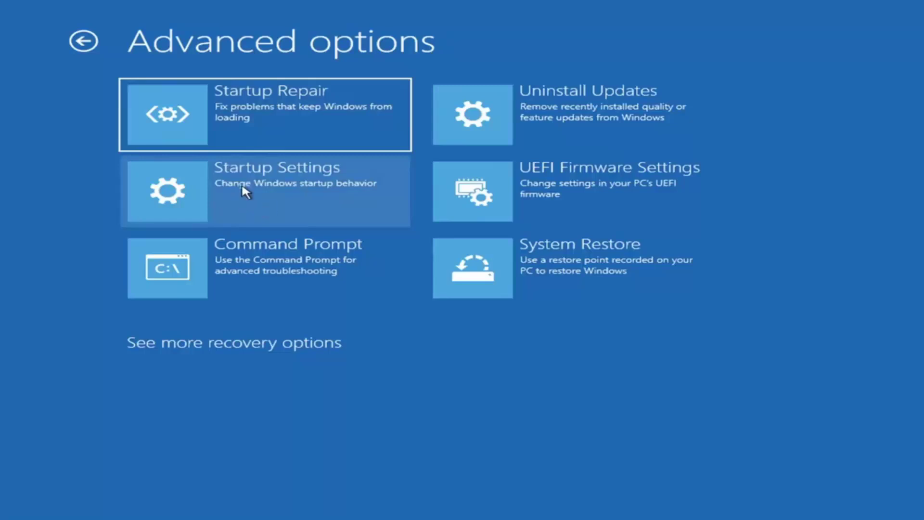
pyautogui.click(238, 192)
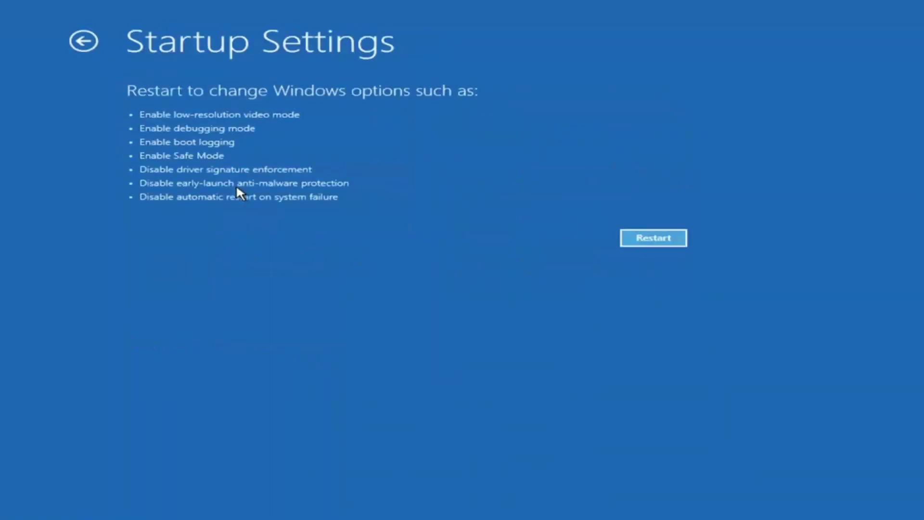
pyautogui.click(648, 245)
pyautogui.click(77, 38)
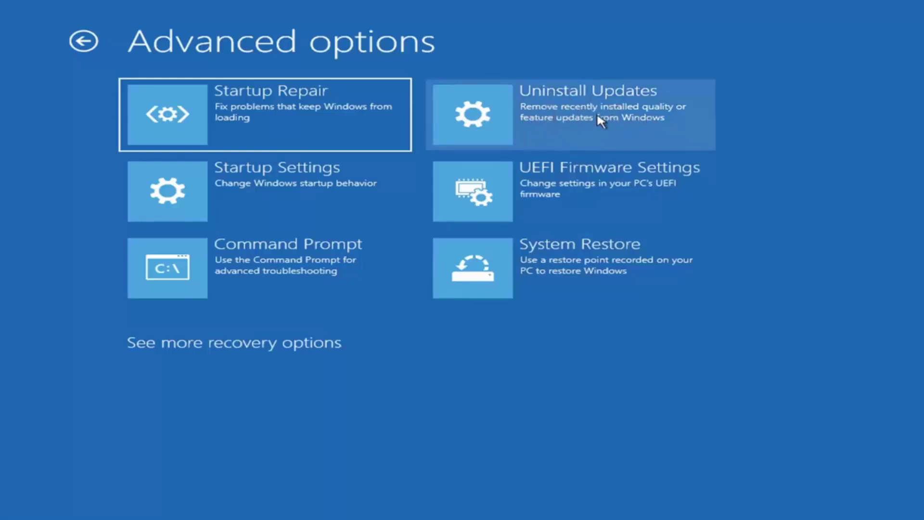
pyautogui.click(538, 116)
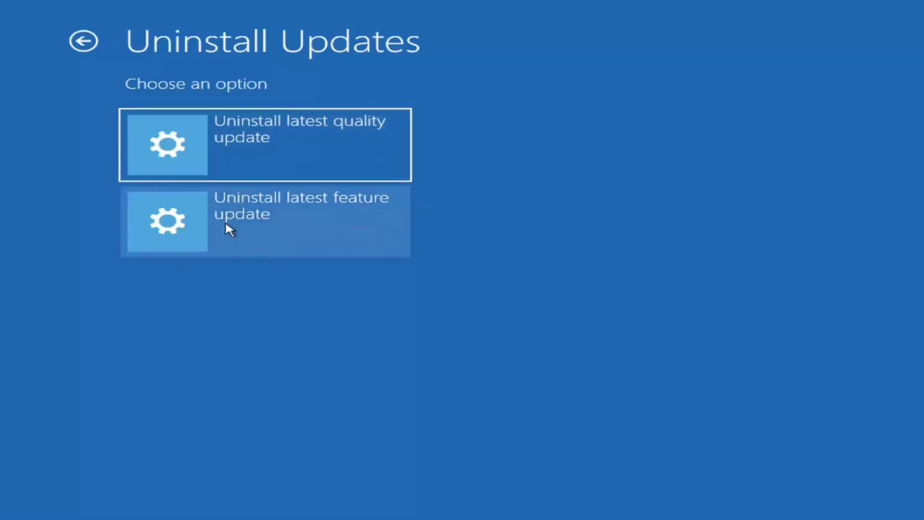
pyautogui.click(84, 40)
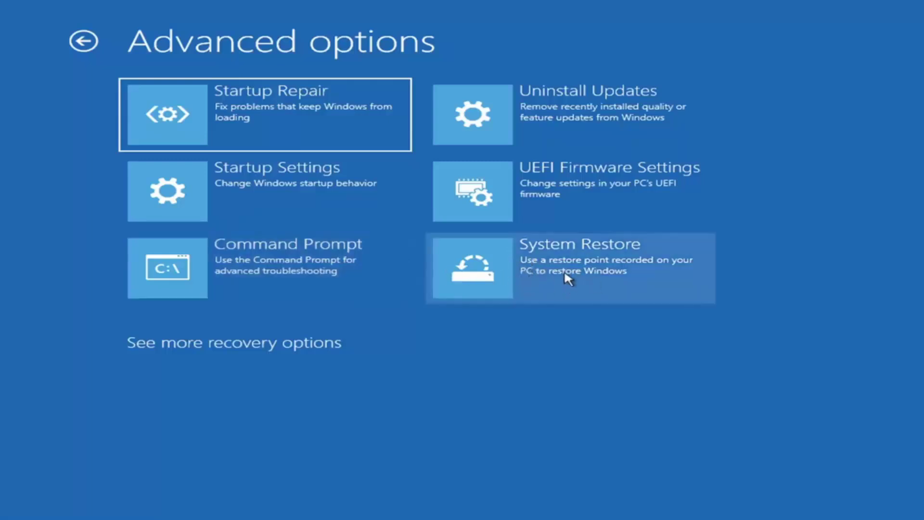
# Step: Restore the system to the "Before Updates" restore point of 7/9/2021 12:37:05 PM and restart the computer
pyautogui.click(602, 289)
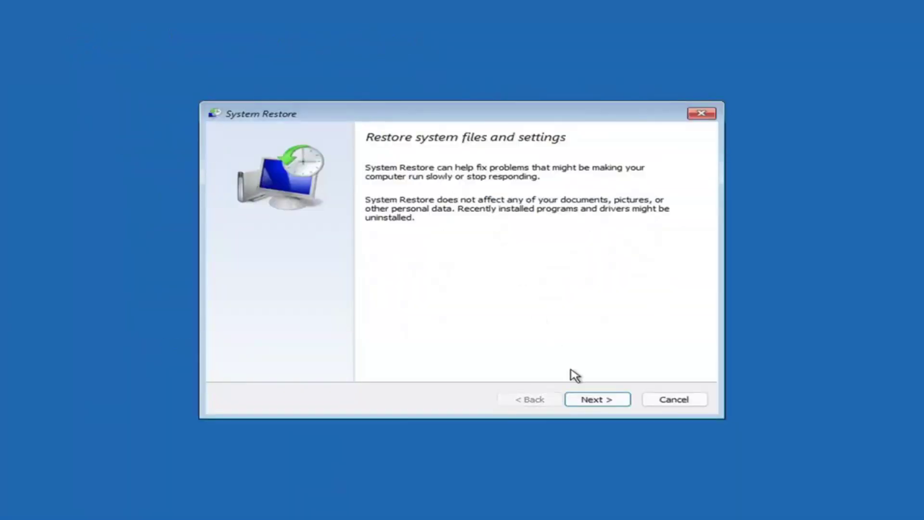
pyautogui.click(585, 400)
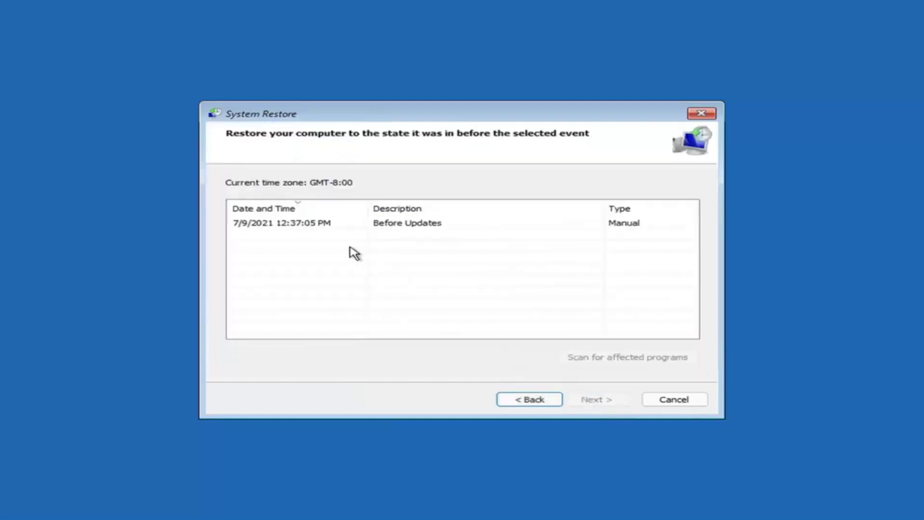
pyautogui.click(283, 227)
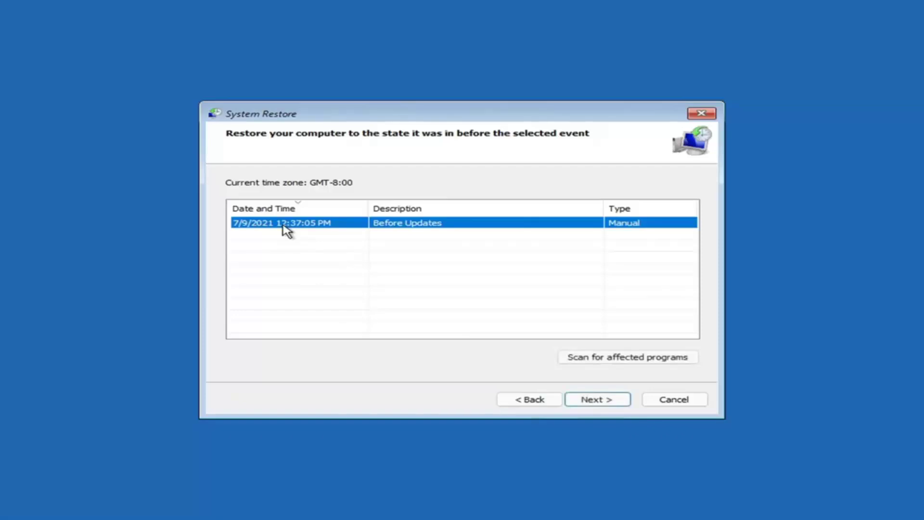
pyautogui.click(607, 402)
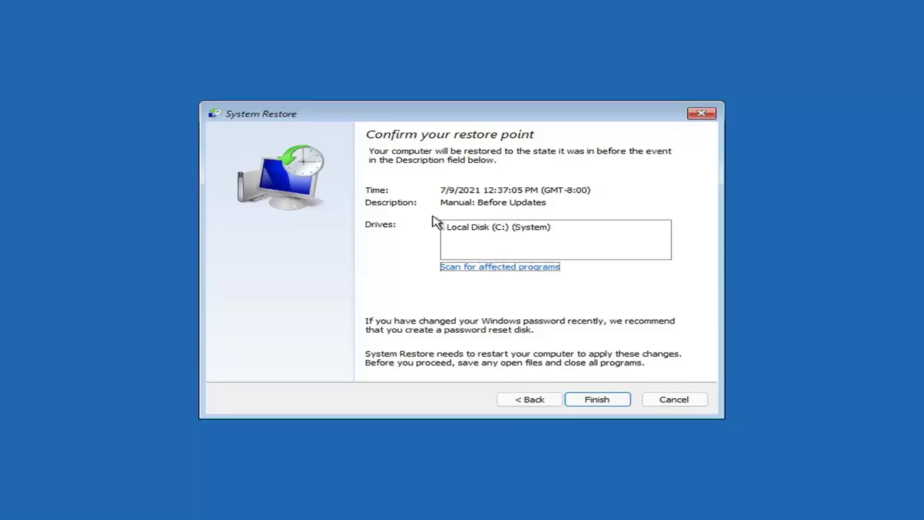
pyautogui.click(597, 402)
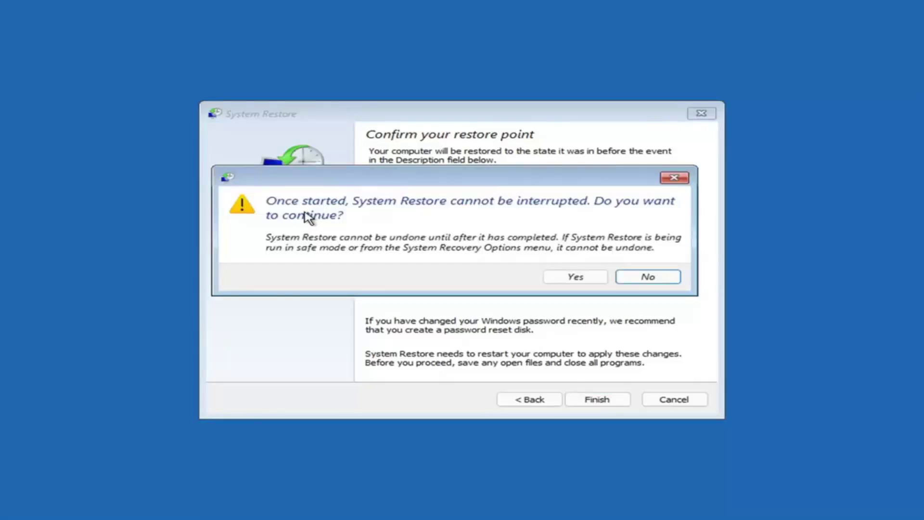
pyautogui.click(577, 279)
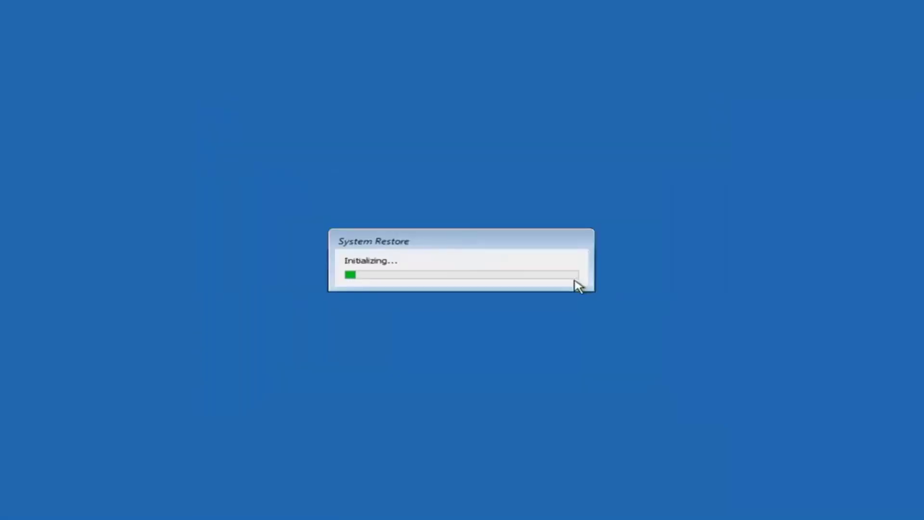
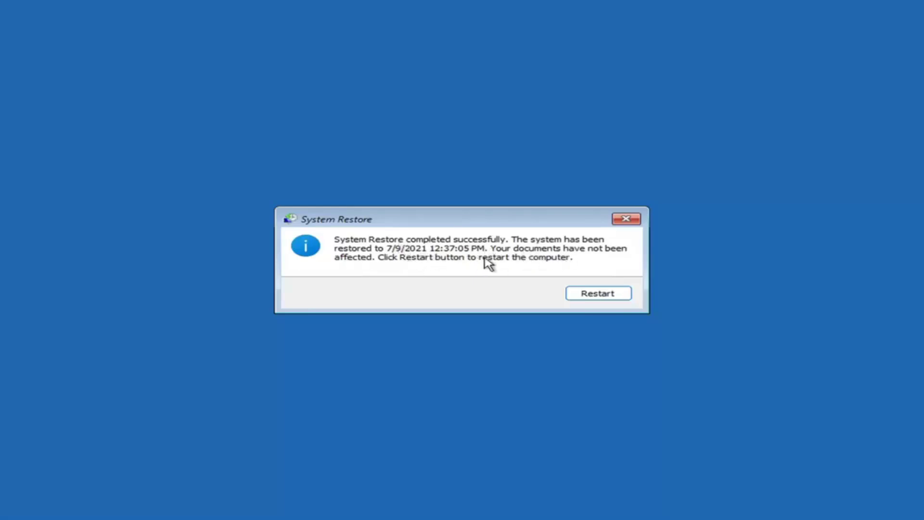
pyautogui.click(592, 297)
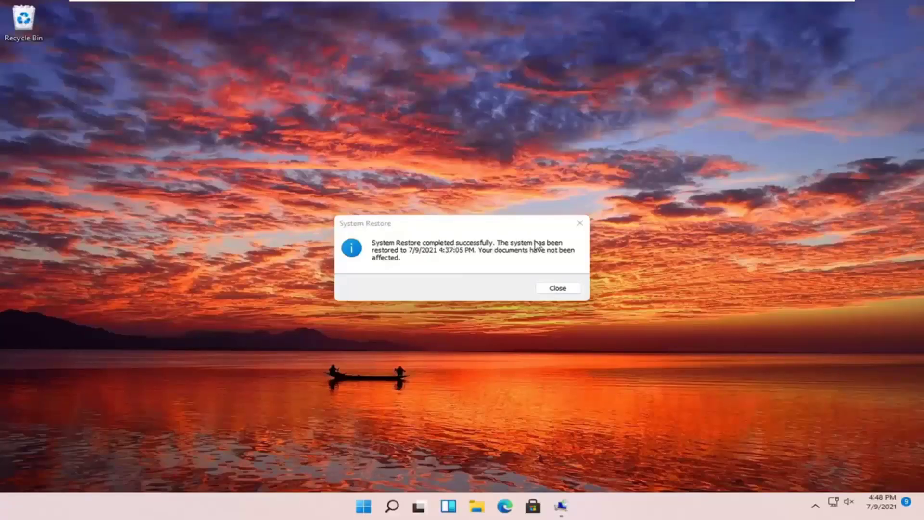
pyautogui.click(581, 224)
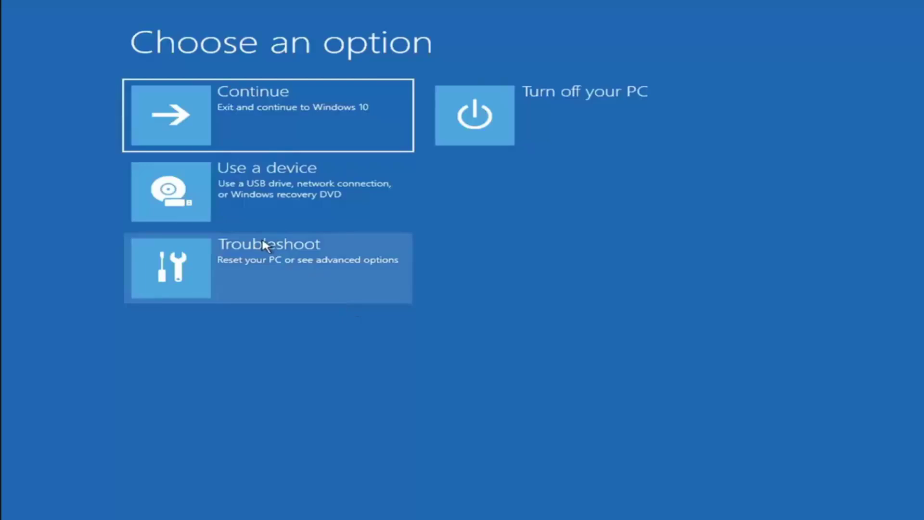
# Step: View the Reset this PC choices in Troubleshoot and return to the main recovery options
pyautogui.click(269, 271)
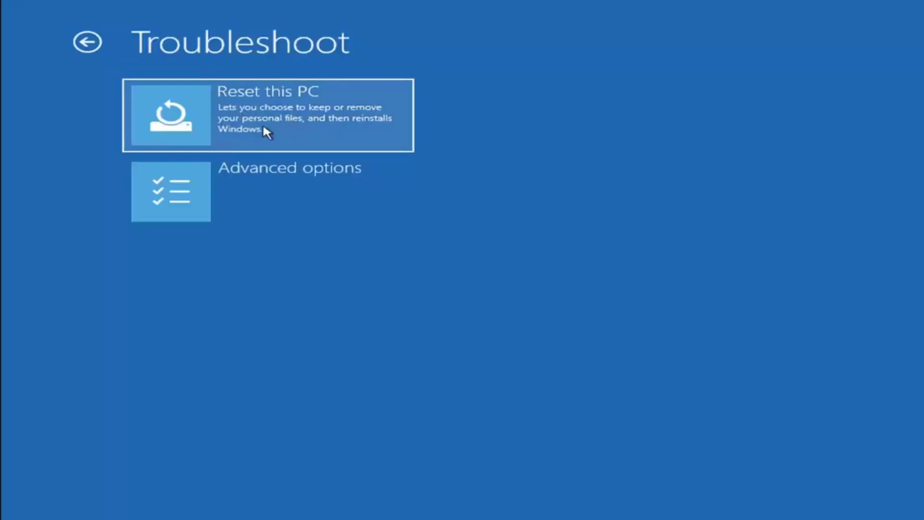
pyautogui.click(306, 132)
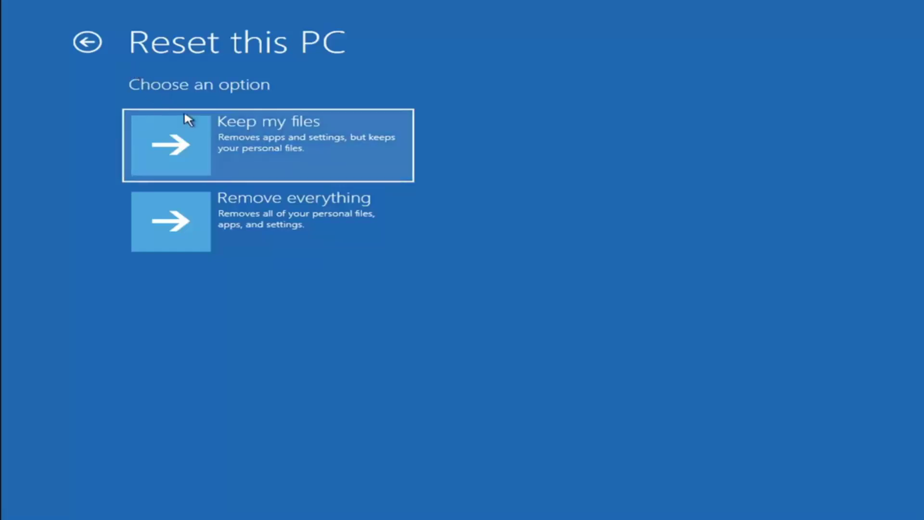
pyautogui.click(95, 43)
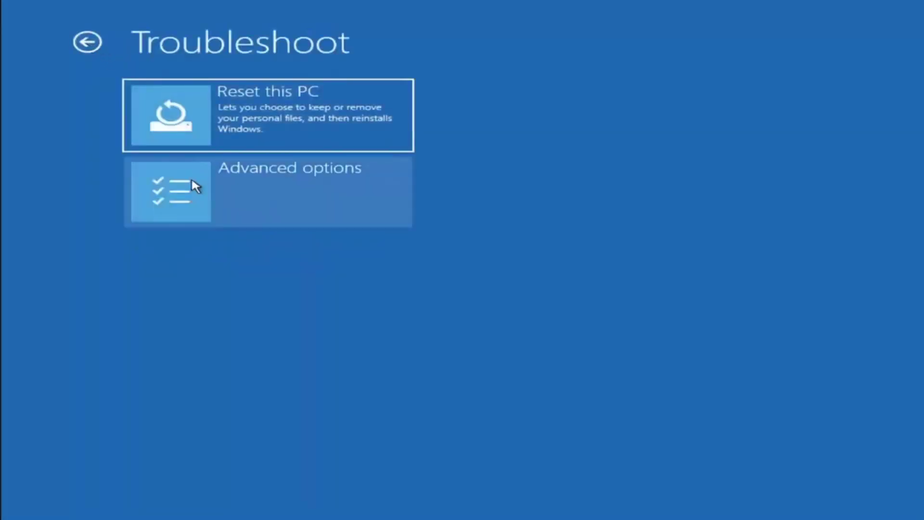
pyautogui.click(94, 43)
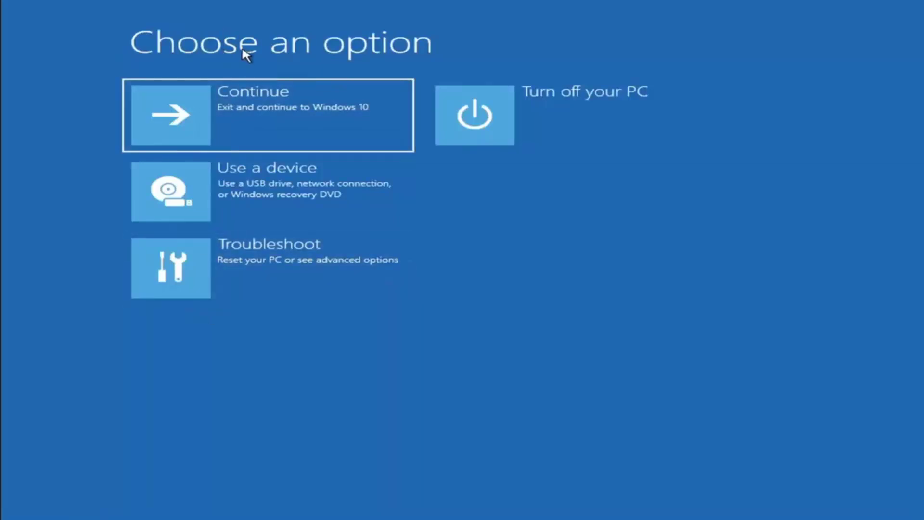
# Step: Open the Command Prompt from the advanced troubleshooting options
pyautogui.click(279, 269)
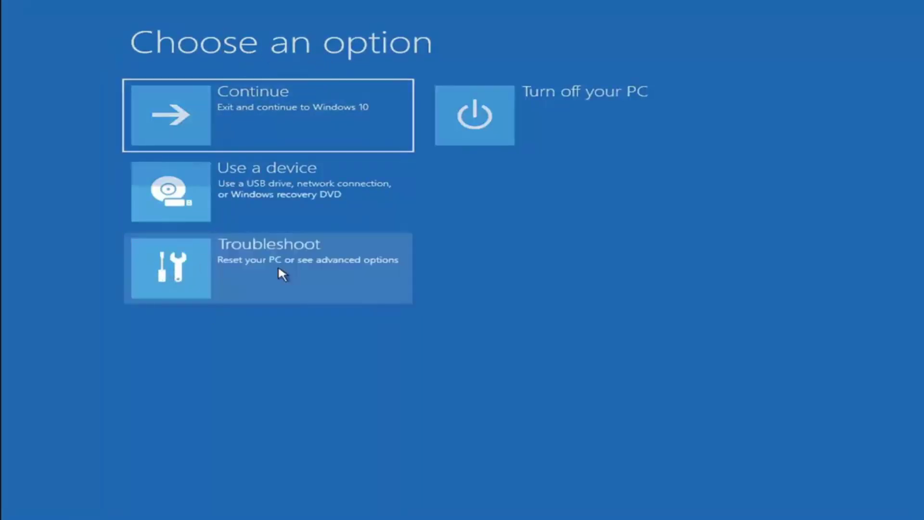
pyautogui.click(279, 200)
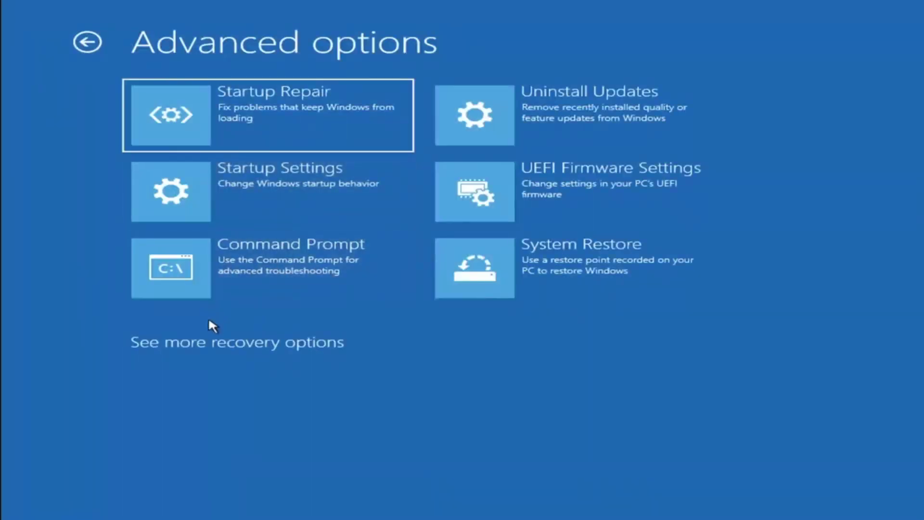
pyautogui.click(221, 267)
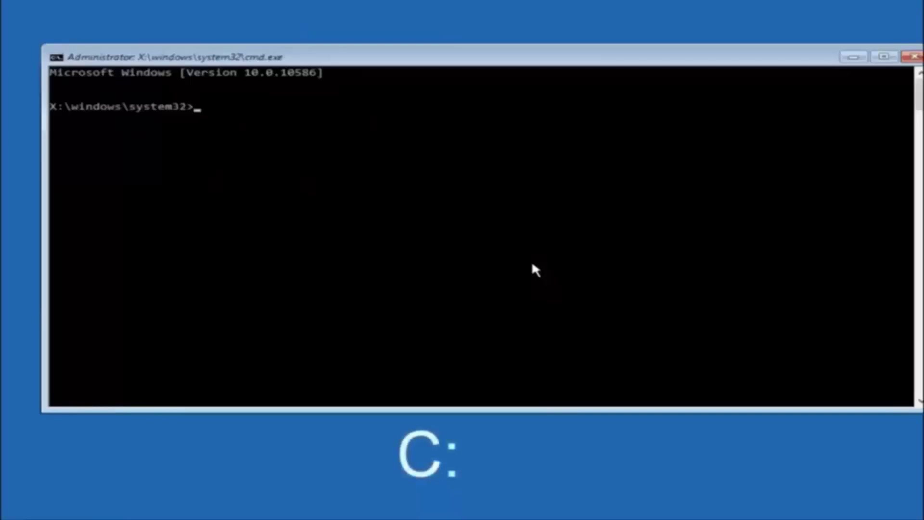
# Step: Switch the Command Prompt to drive C: and list its directory contents with dir
pyautogui.write('c:')
pyautogui.press('Return')
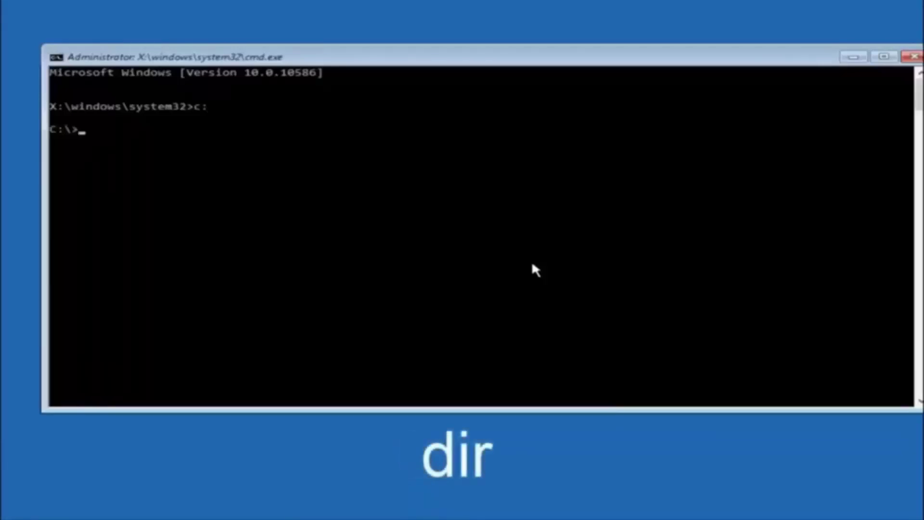
pyautogui.write('dir')
pyautogui.press('Return')
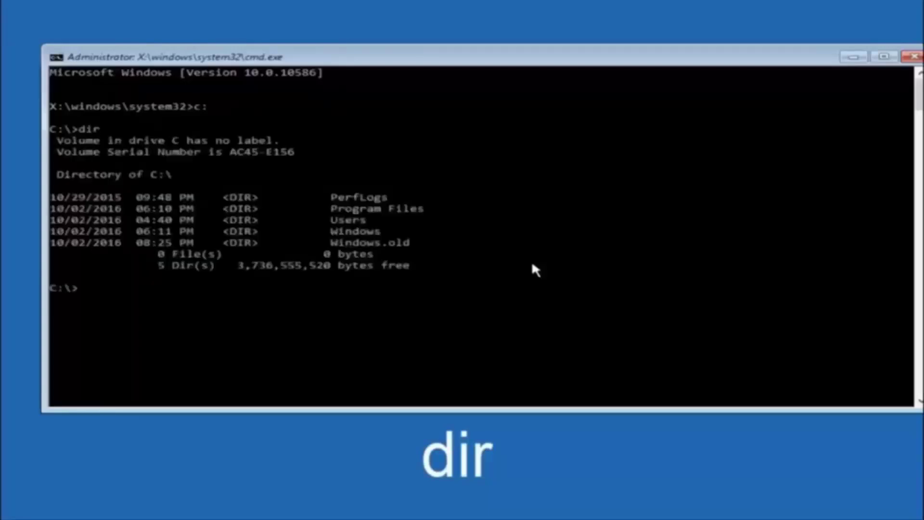
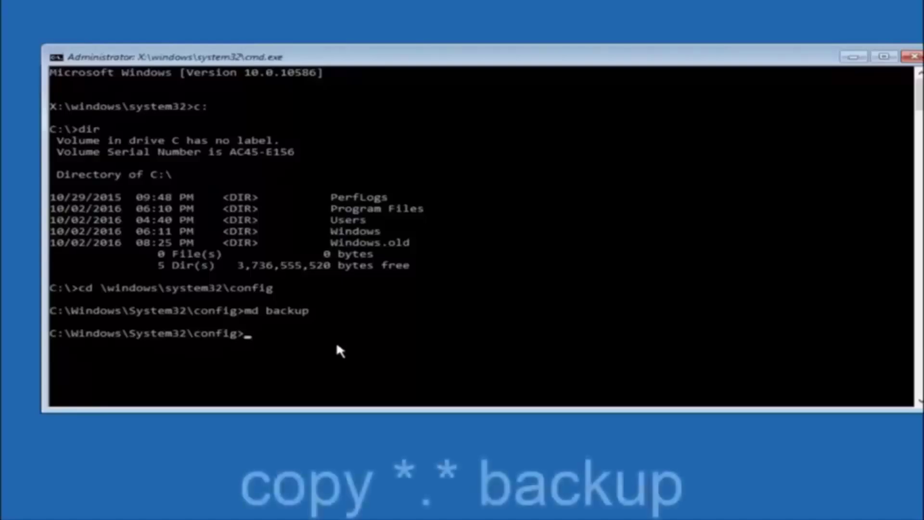
# Step: Copy all files in the config folder into the backup folder with copy *.* backup
pyautogui.write('copy')
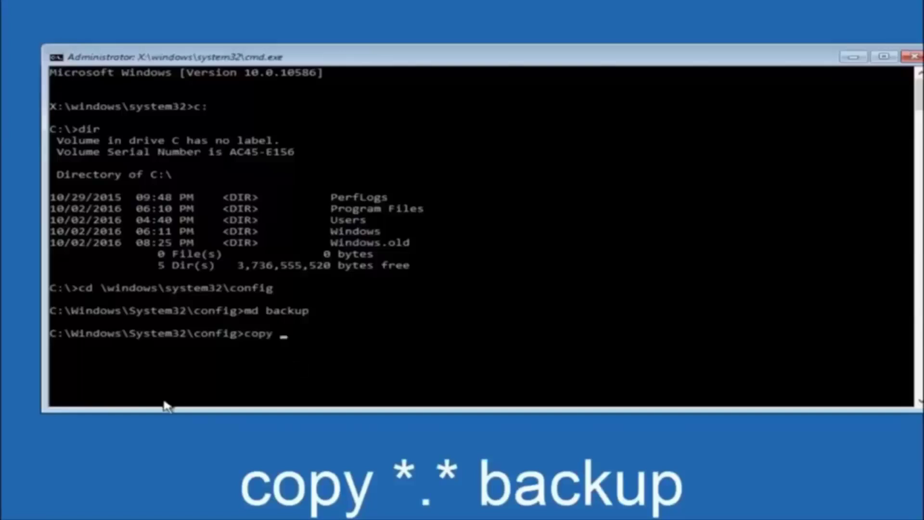
pyautogui.write(' *')
pyautogui.write('.')
pyautogui.write('.*')
pyautogui.write(' back')
pyautogui.write('up')
pyautogui.press('Return')
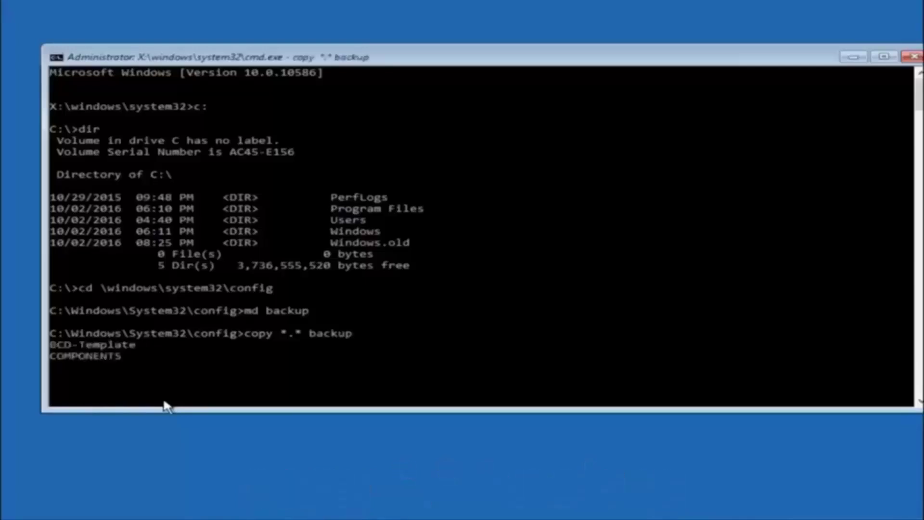
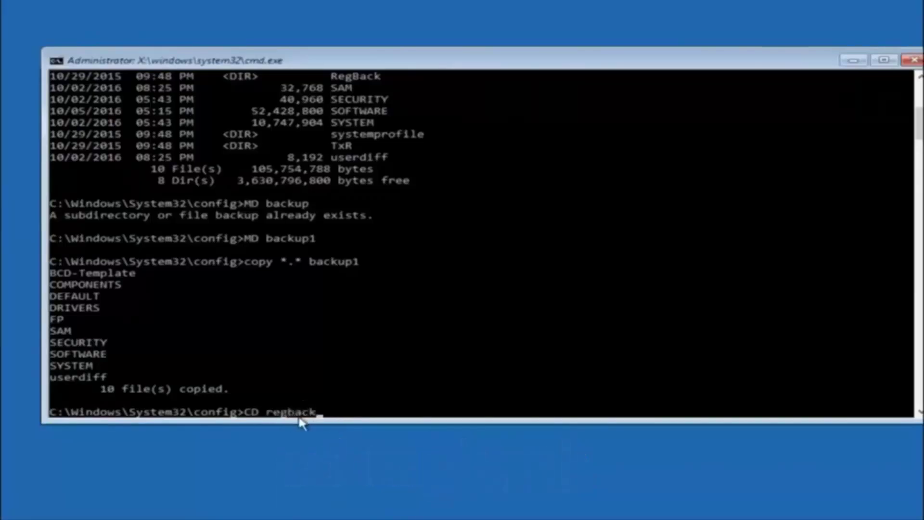
# Step: Change from the config folder into regback and list its contents with dir
pyautogui.press('Return')
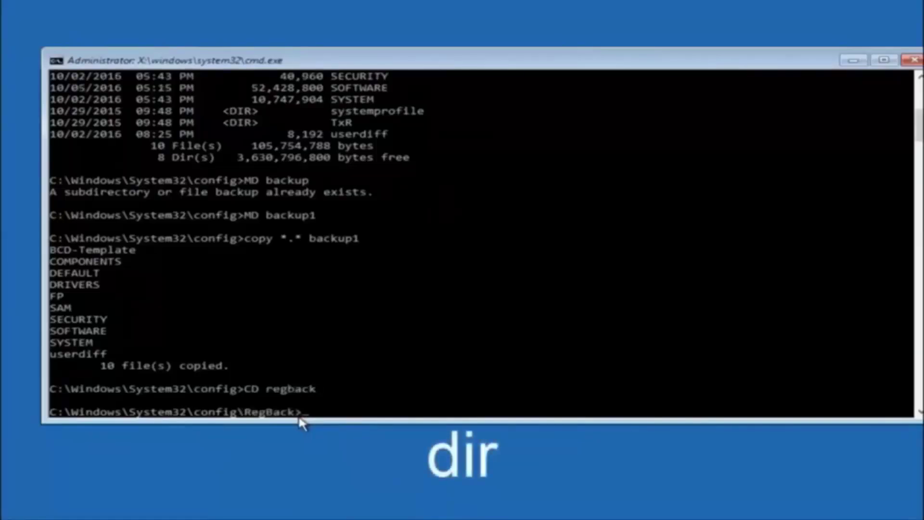
pyautogui.write('dir')
pyautogui.press('Return')
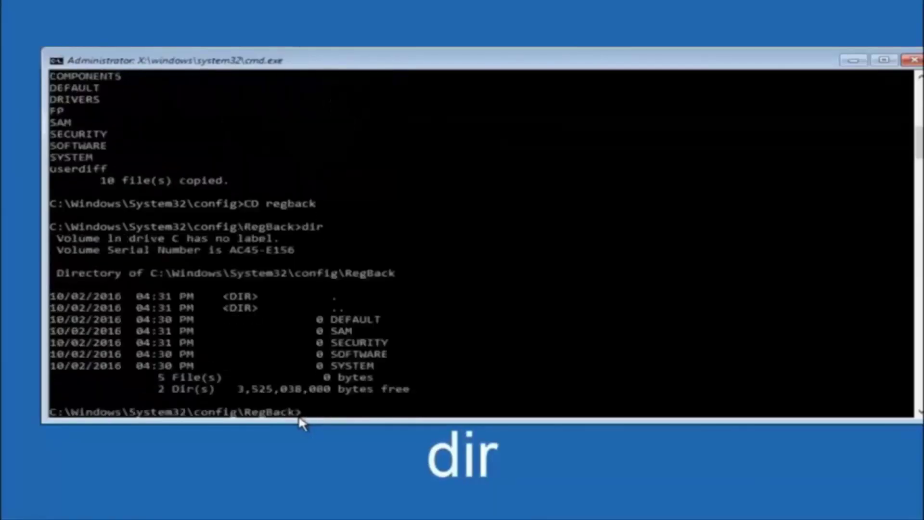
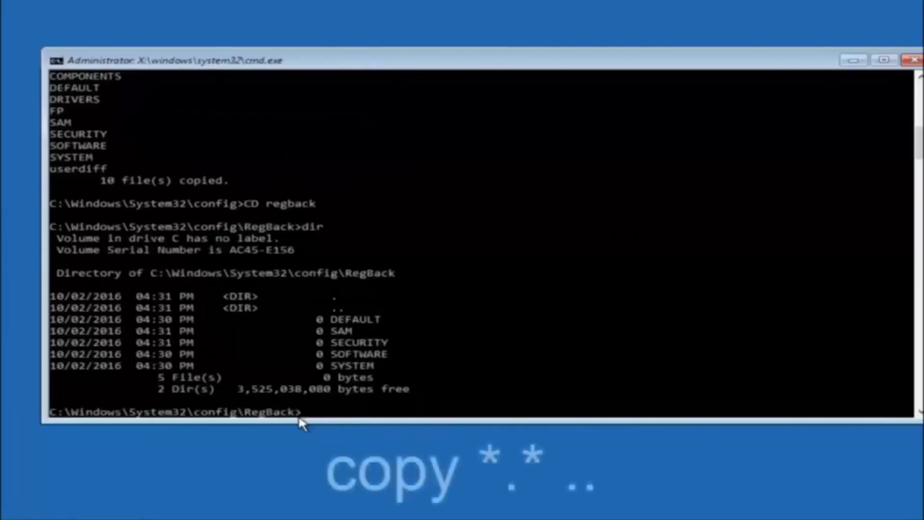
# Step: Copy all RegBack files into the parent config folder with copy *.* .., overwriting all existing files, and close the Command Prompt
pyautogui.write('copy *.* ..')
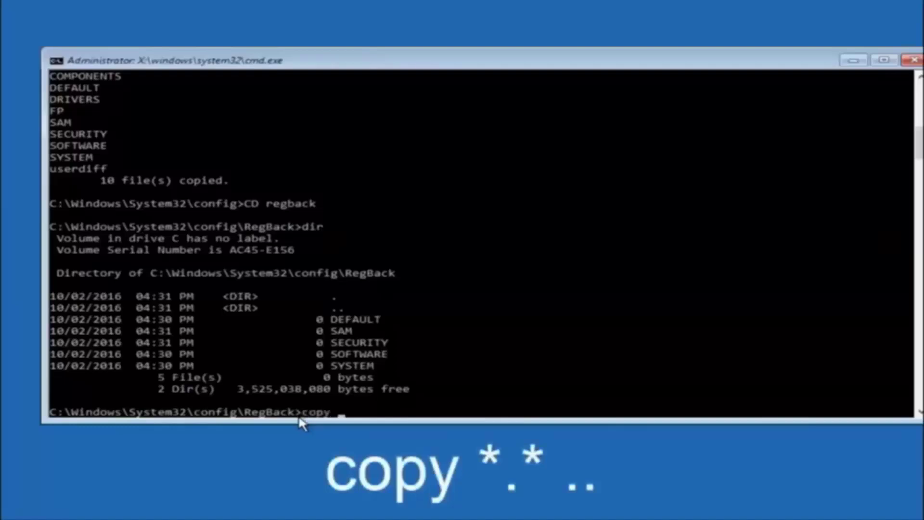
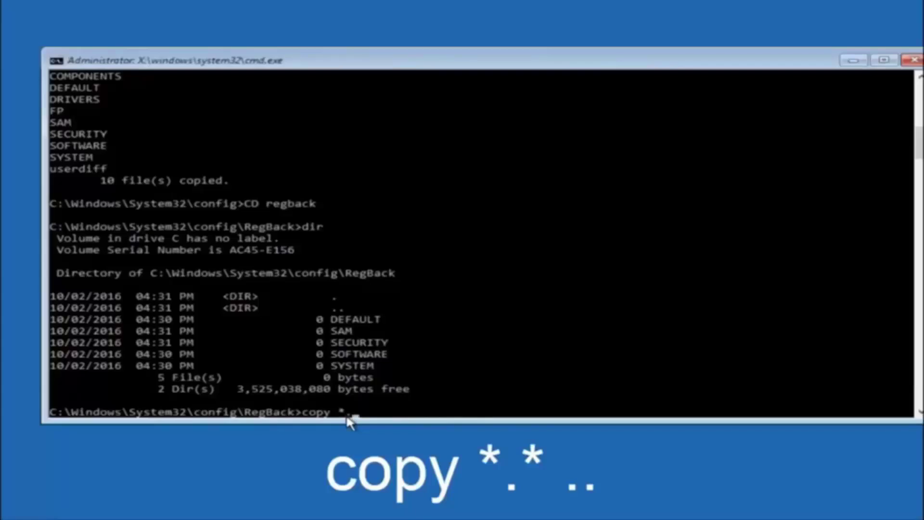
pyautogui.write('*')
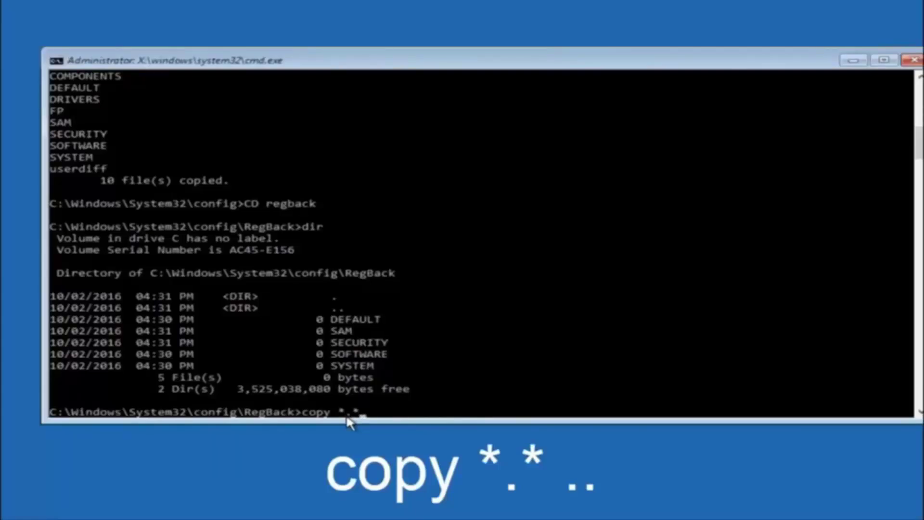
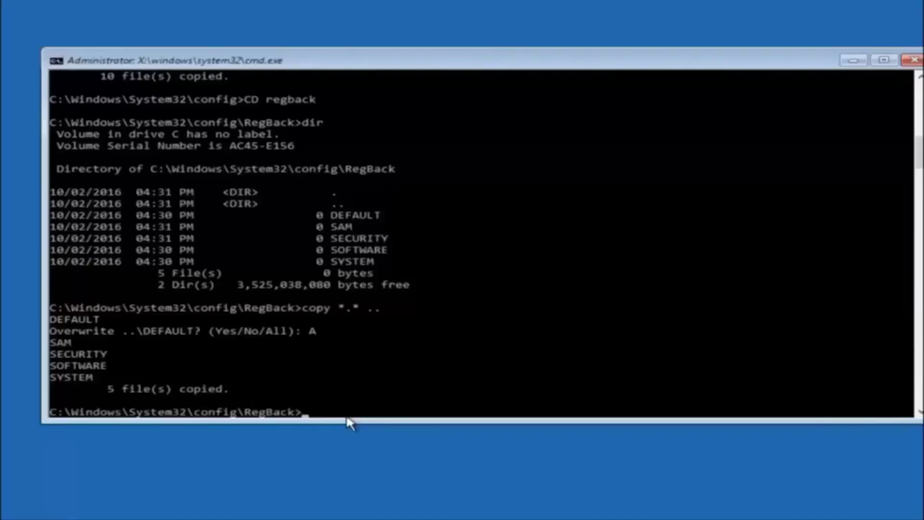
pyautogui.click(914, 61)
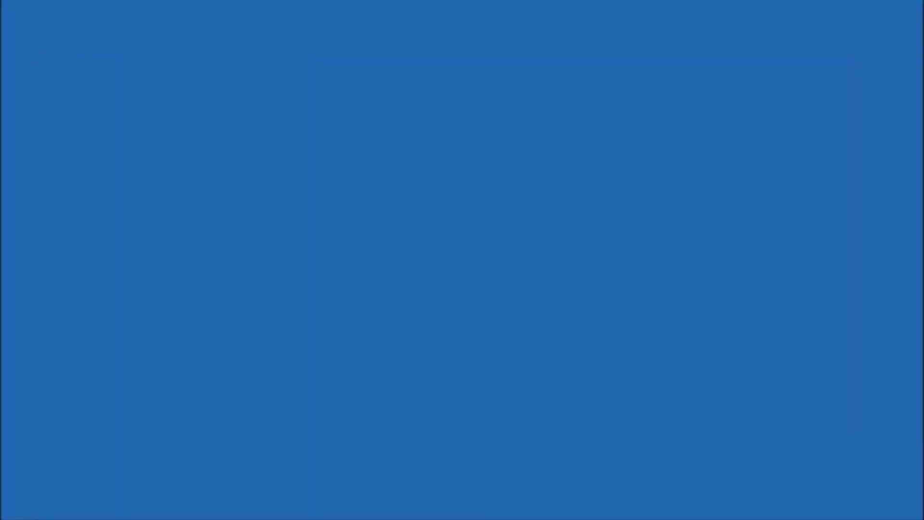